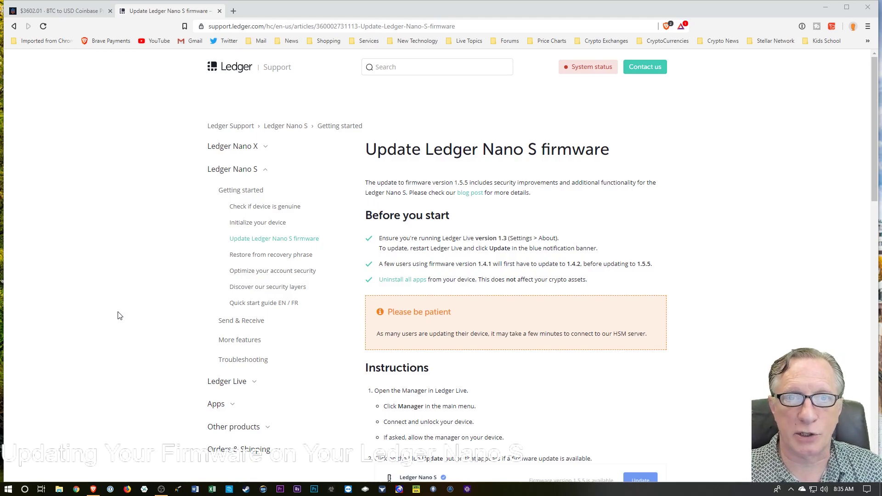
Step: Select the Update Ledger Nano S firmware article's web address
{"action": "key", "text": "ctrl+l"}
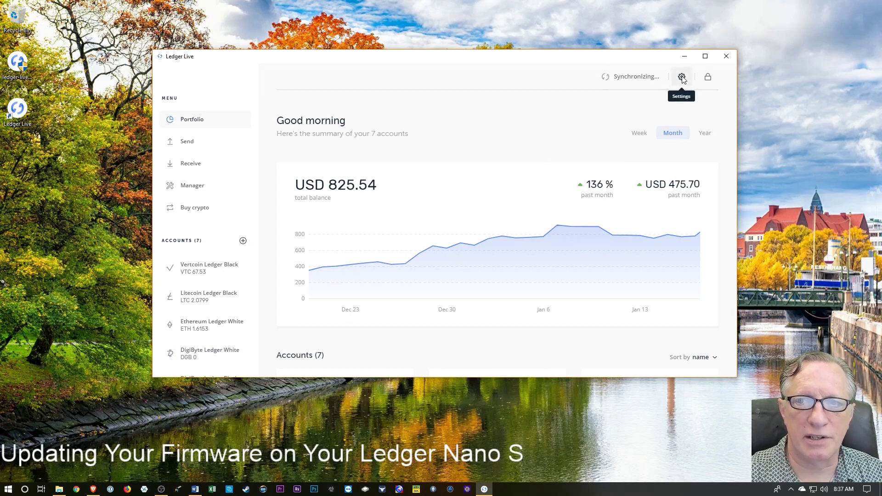
Step: Check the installed version, Ledger Live 1.3.0, in Settings > About
{"action": "left_click", "coordinate": [681, 77]}
{"action": "left_click", "coordinate": [441, 153]}
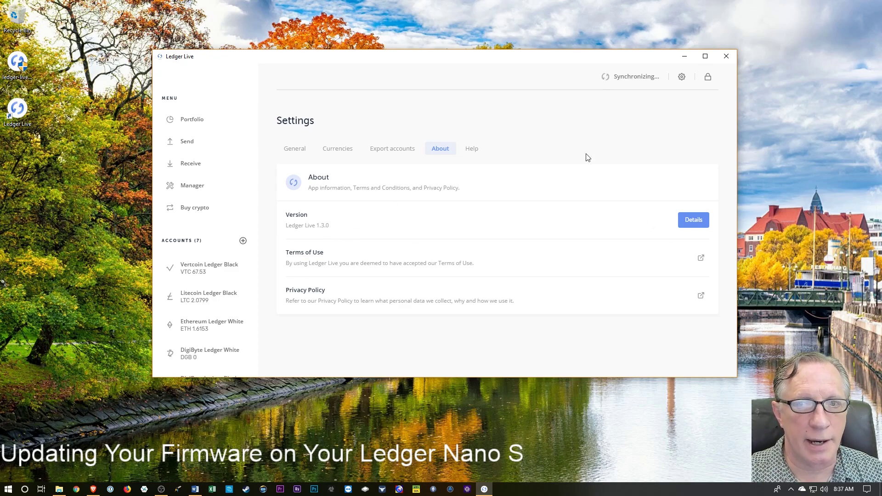
Step: Minimize Ledger Live and scroll the firmware article down to its Instructions steps
{"action": "left_click", "coordinate": [683, 56]}
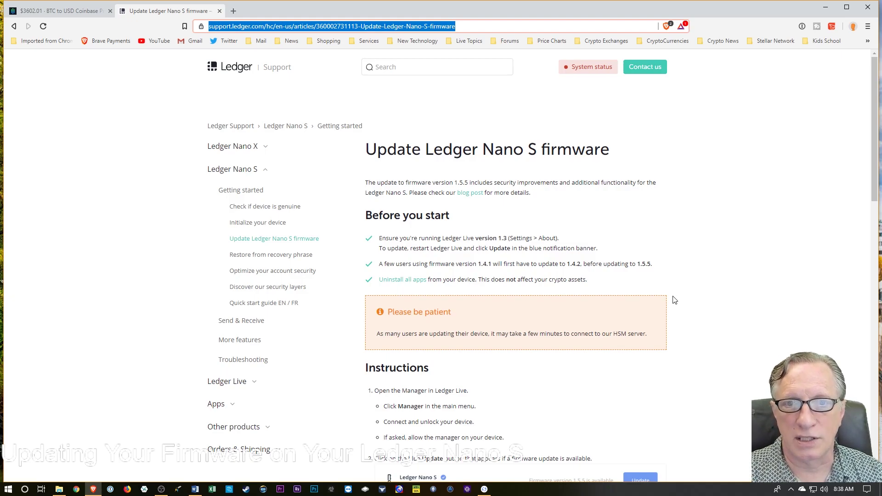
{"action": "scroll", "coordinate": [670, 320], "scroll_direction": "down", "scroll_amount": 4}
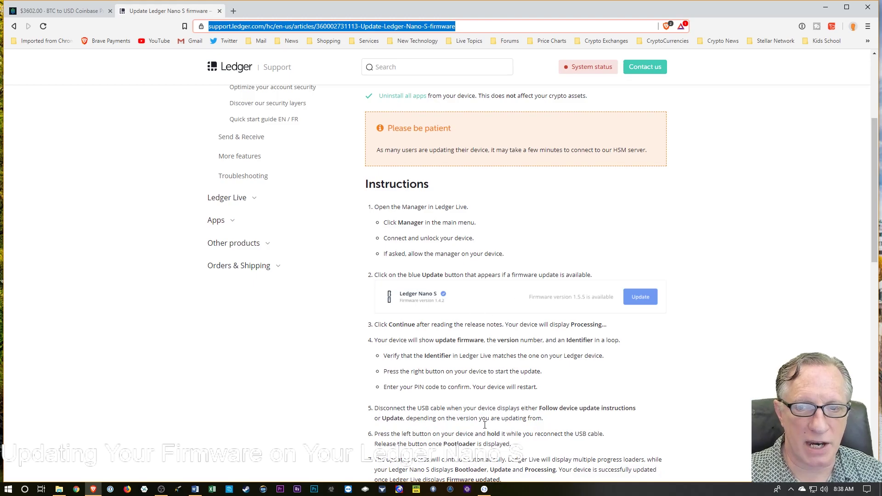
Step: Bring Ledger Live back and open Manager, showing the Nano S on firmware 1.4.2
{"action": "left_click", "coordinate": [484, 489]}
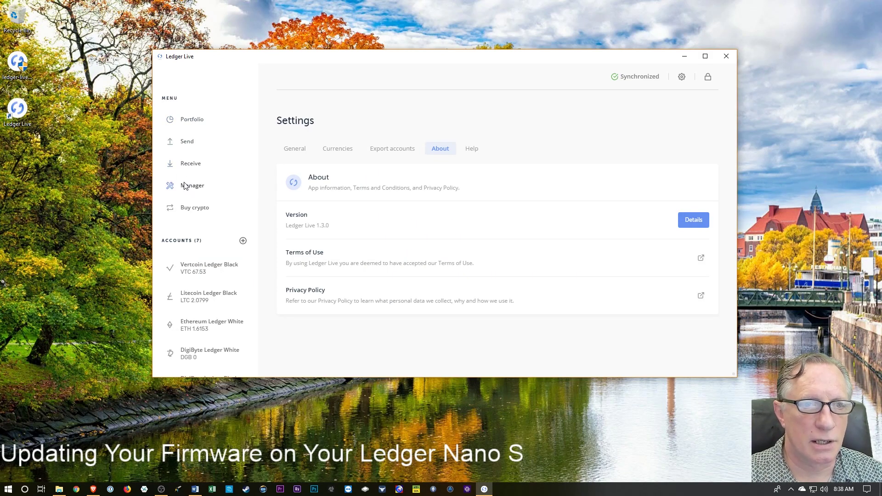
{"action": "left_click", "coordinate": [185, 186]}
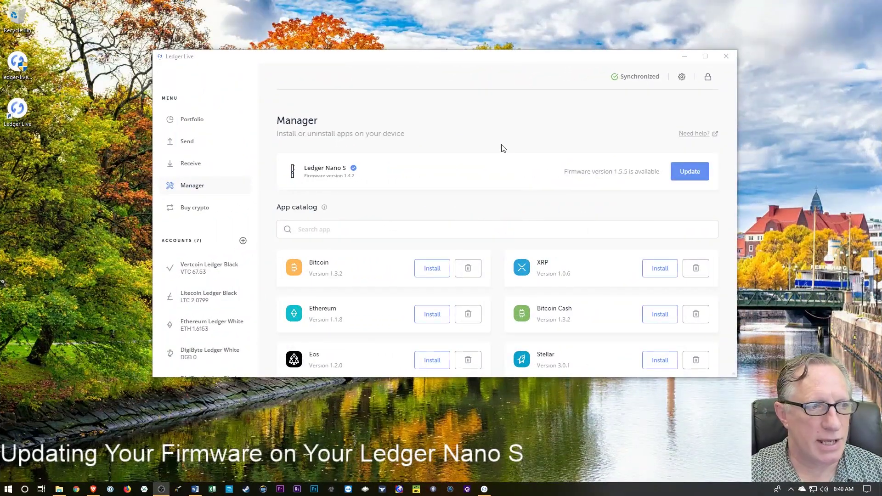
Step: Start the firmware 1.5.5 update and continue past its release notes, hitting a storage error
{"action": "left_click", "coordinate": [691, 172]}
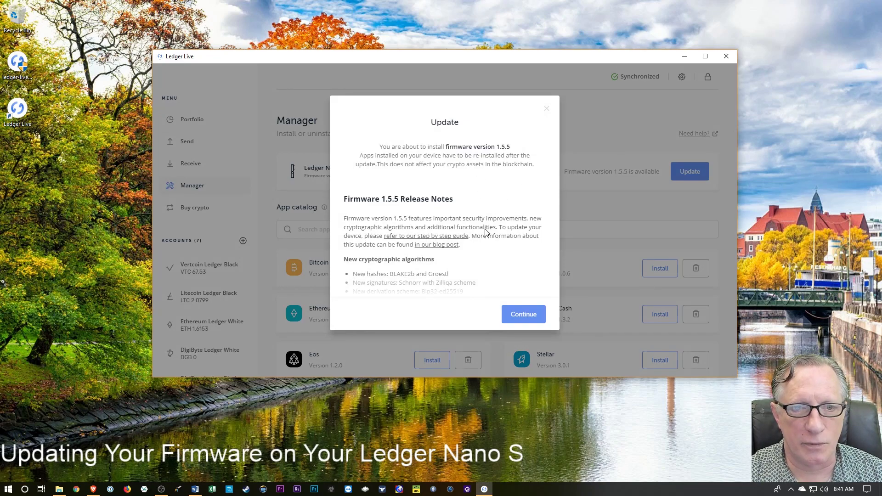
{"action": "scroll", "coordinate": [487, 233], "scroll_direction": "down", "scroll_amount": 3}
{"action": "scroll", "coordinate": [488, 237], "scroll_direction": "up", "scroll_amount": 3}
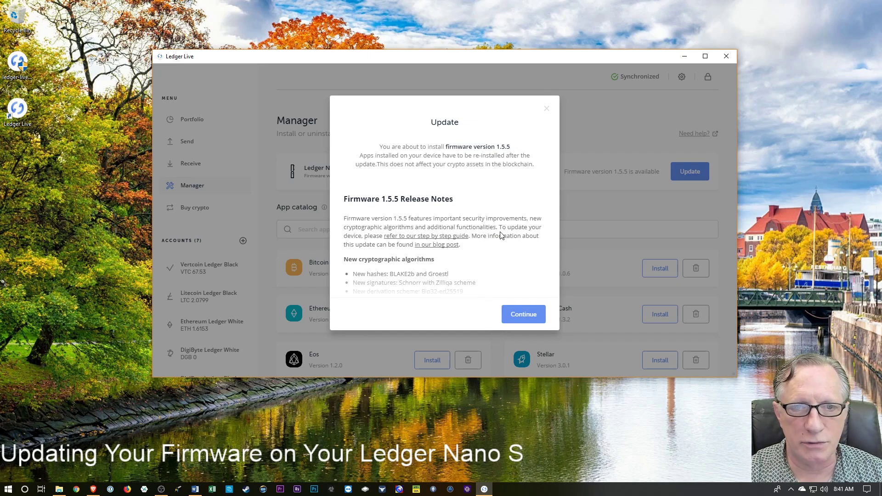
{"action": "left_click", "coordinate": [527, 316]}
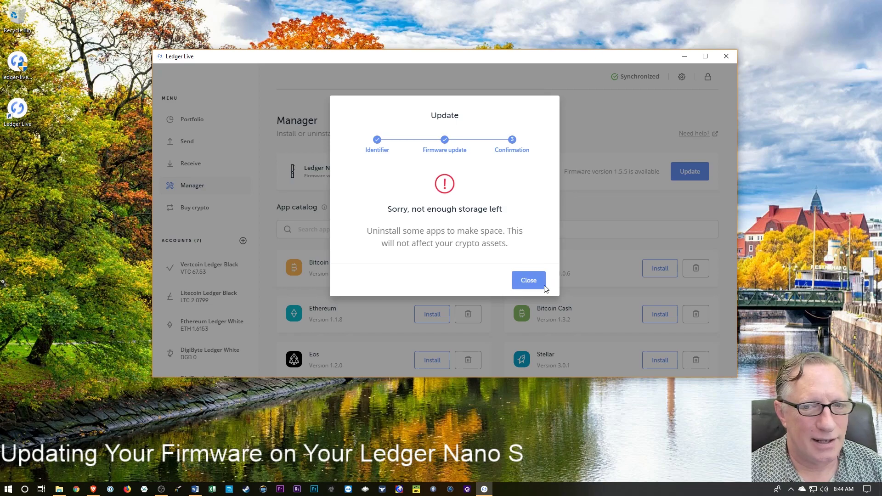
Step: Close the storage error and uninstall the Digibyte app from the App catalog
{"action": "left_click", "coordinate": [536, 283]}
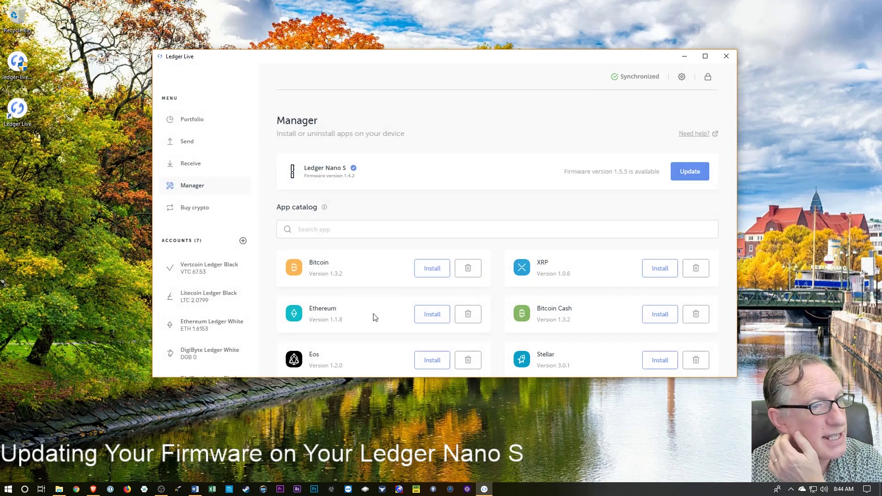
{"action": "scroll", "coordinate": [373, 315], "scroll_direction": "down", "scroll_amount": 1}
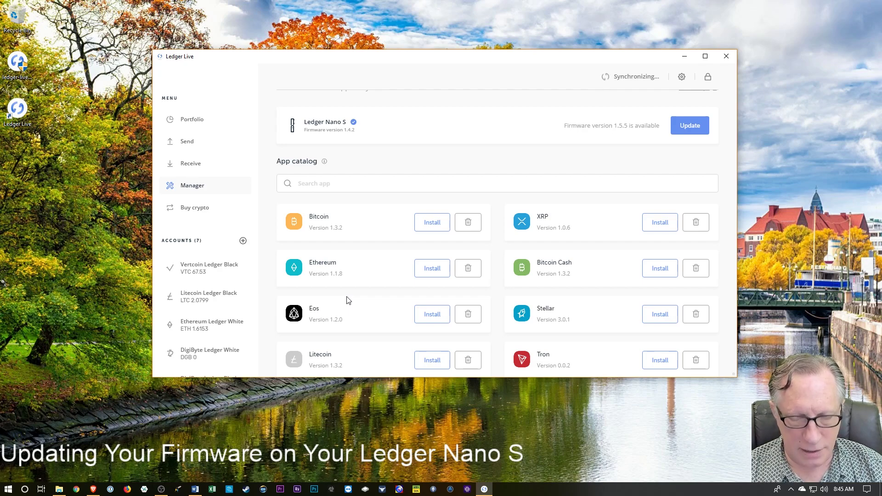
{"action": "scroll", "coordinate": [452, 321], "scroll_direction": "down", "scroll_amount": 2}
{"action": "scroll", "coordinate": [453, 325], "scroll_direction": "down", "scroll_amount": 4}
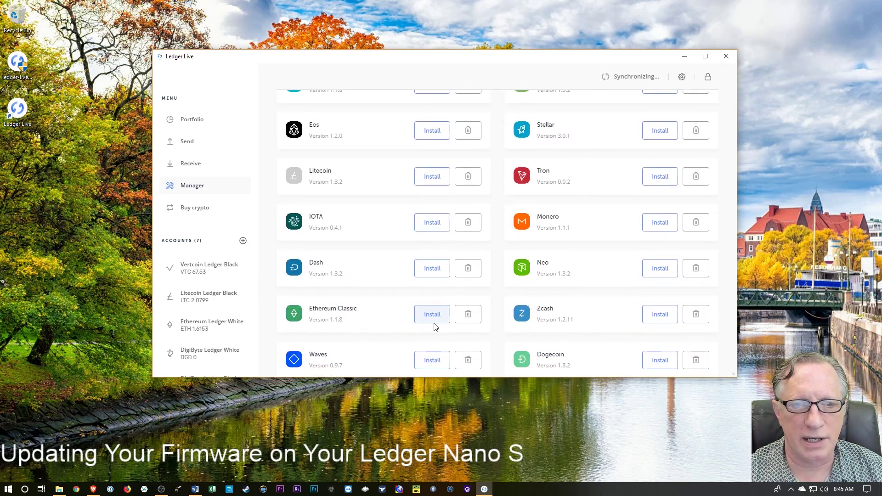
{"action": "scroll", "coordinate": [481, 300], "scroll_direction": "down", "scroll_amount": 2}
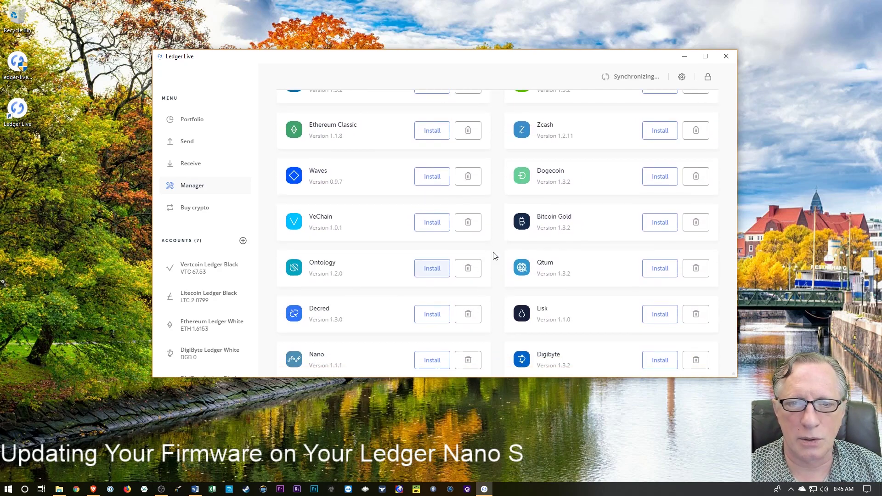
{"action": "scroll", "coordinate": [551, 312], "scroll_direction": "down", "scroll_amount": 1}
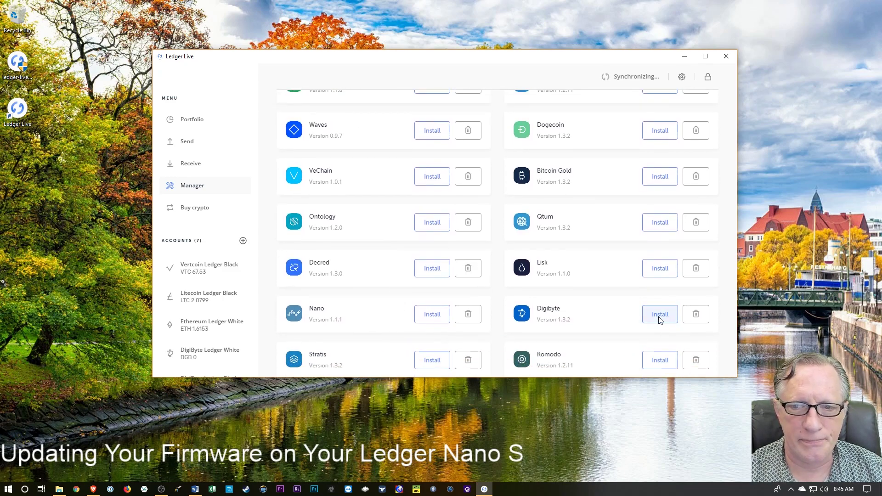
{"action": "left_click", "coordinate": [698, 315]}
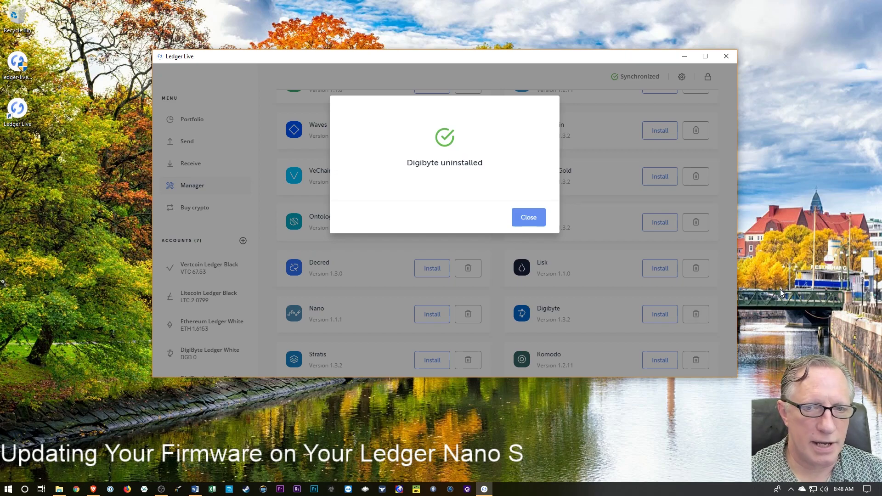
Step: Uninstall the Stellar, Ethereum and Bitcoin apps, closing each uninstall confirmation
{"action": "left_click", "coordinate": [527, 216]}
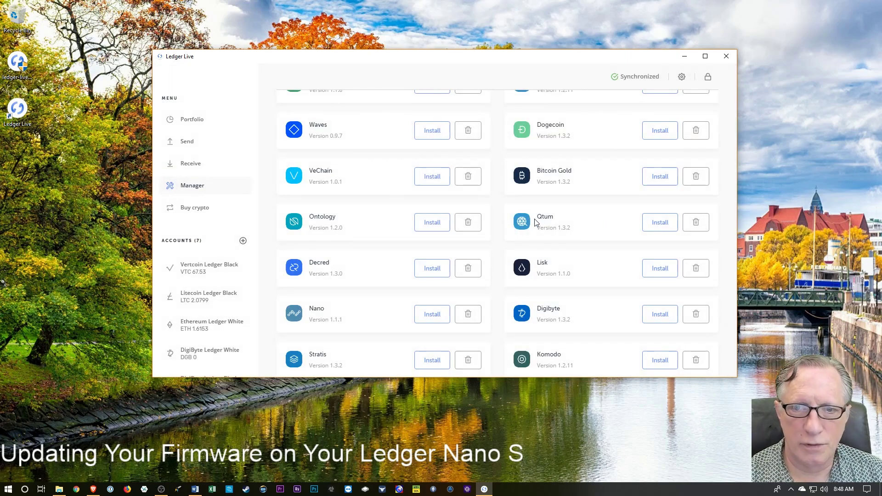
{"action": "scroll", "coordinate": [616, 244], "scroll_direction": "up", "scroll_amount": 8}
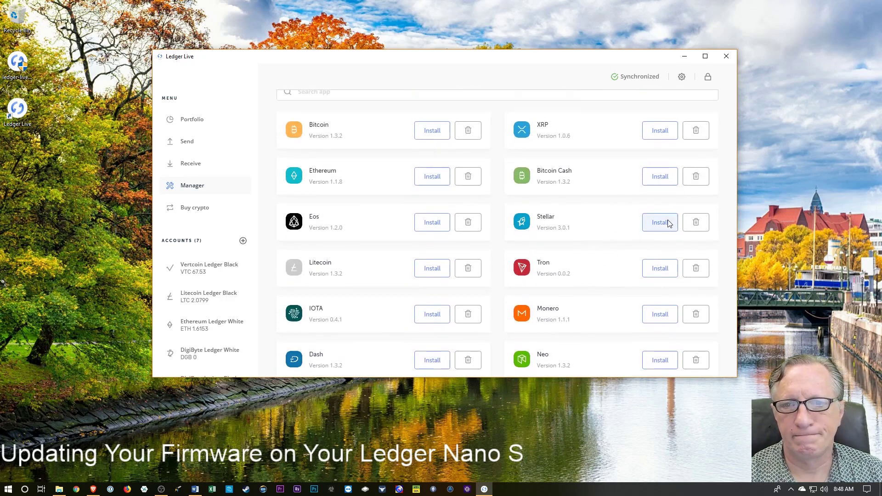
{"action": "left_click", "coordinate": [695, 222]}
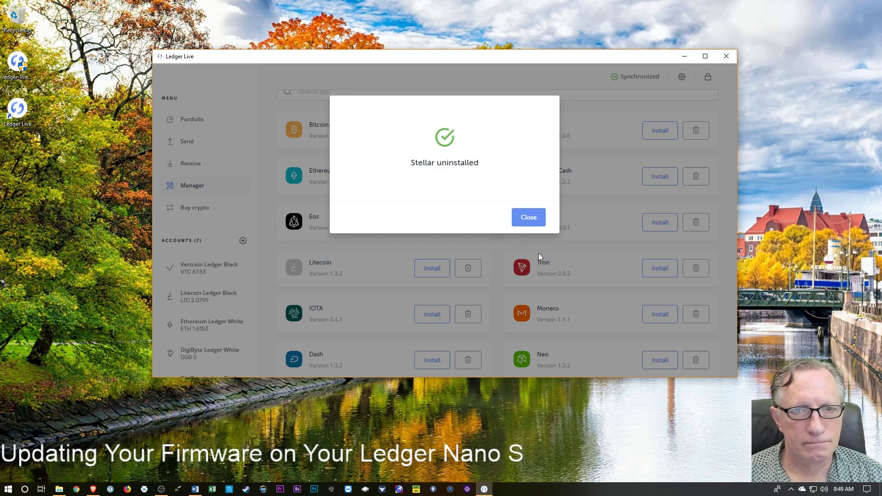
{"action": "left_click", "coordinate": [516, 223]}
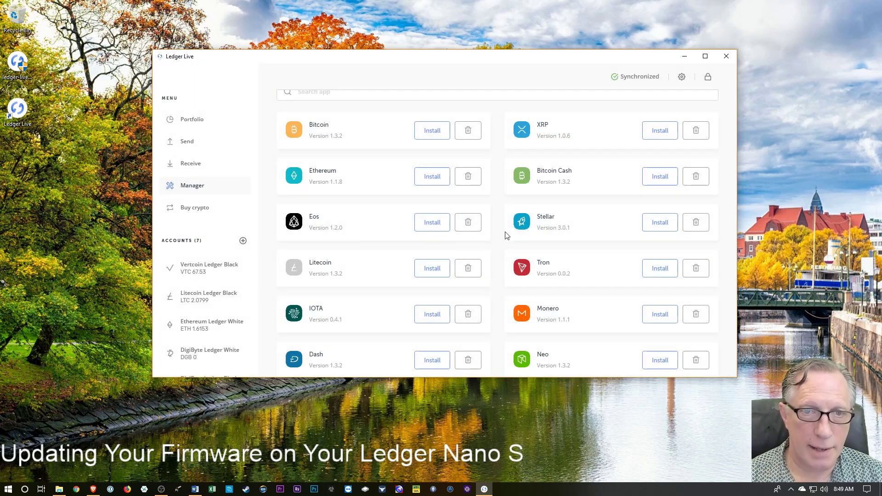
{"action": "left_click", "coordinate": [469, 183]}
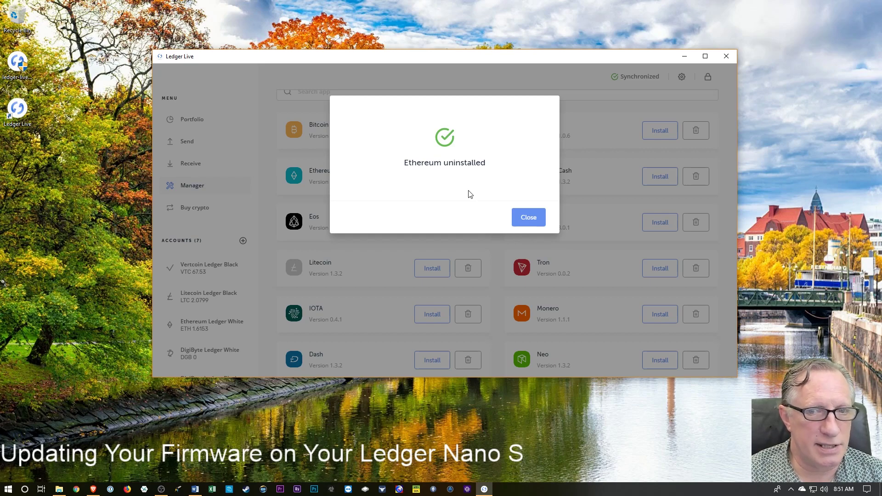
{"action": "left_click", "coordinate": [524, 218]}
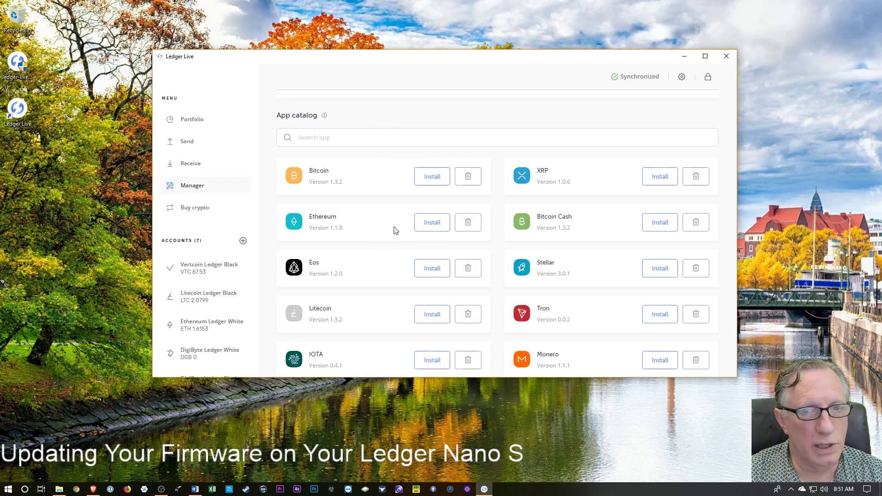
{"action": "left_click", "coordinate": [474, 178]}
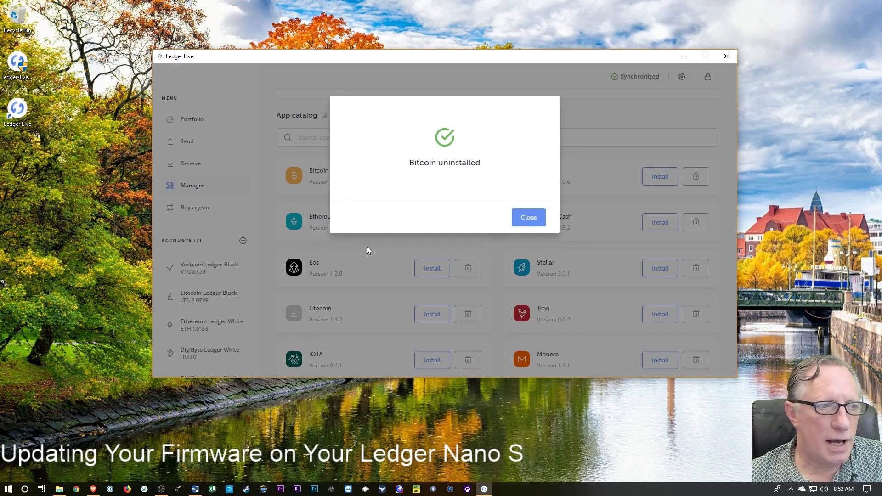
{"action": "left_click", "coordinate": [533, 219]}
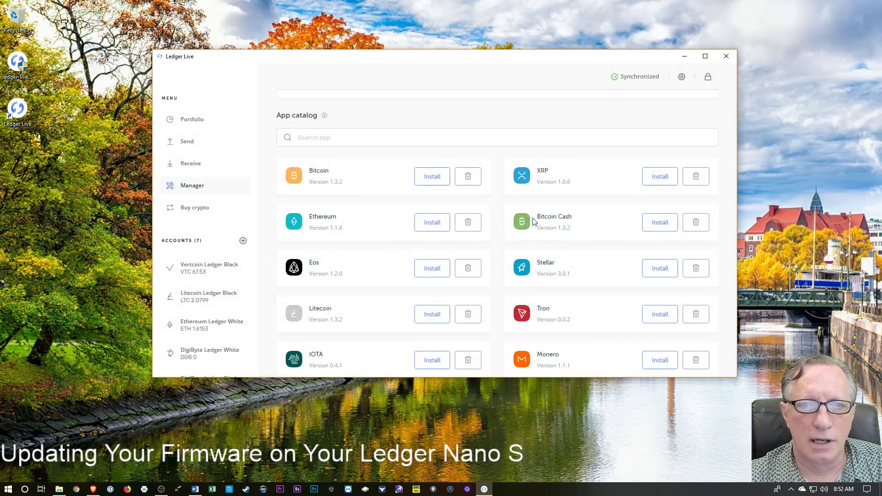
Step: Restart the firmware 1.5.5 update from the Ledger Nano S card in Manager
{"action": "scroll", "coordinate": [441, 220], "scroll_direction": "up", "scroll_amount": 2}
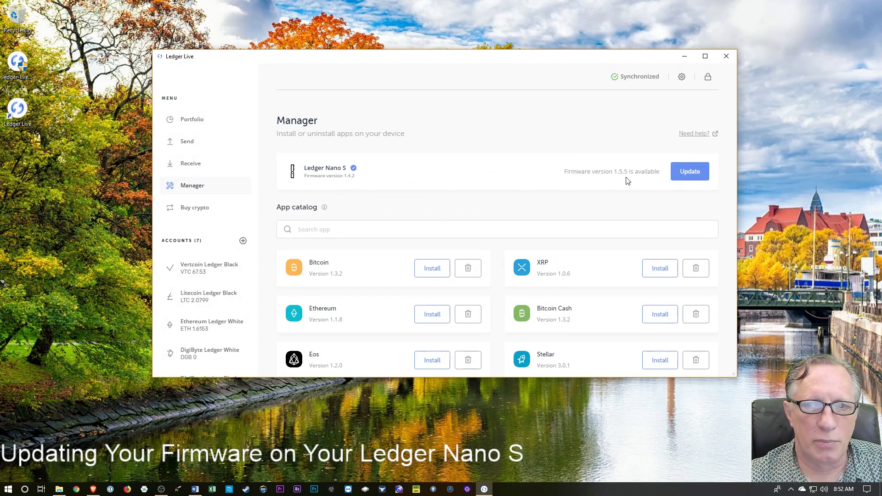
{"action": "left_click", "coordinate": [689, 173]}
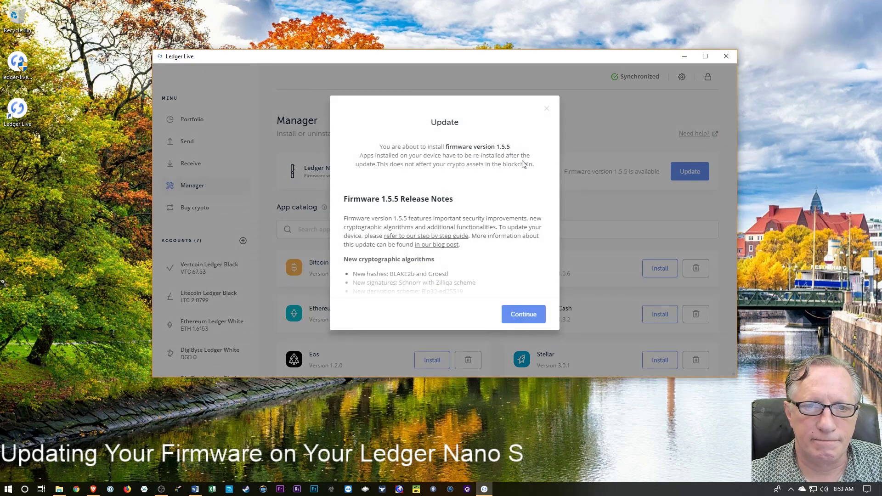
Step: Continue installing firmware 1.5.5 and complete the on-device update steps
{"action": "left_click", "coordinate": [518, 315]}
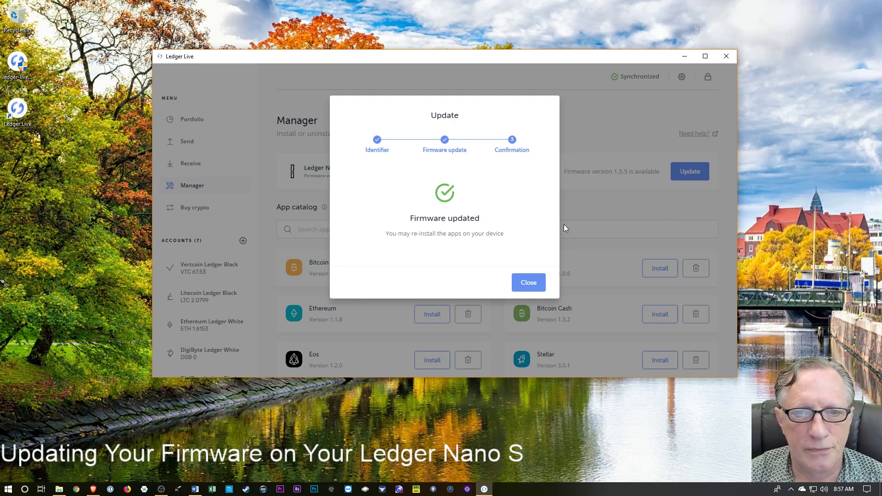
Step: Close the Firmware updated dialog and review Manager showing the Nano S on firmware 1.5.5
{"action": "left_click", "coordinate": [530, 282]}
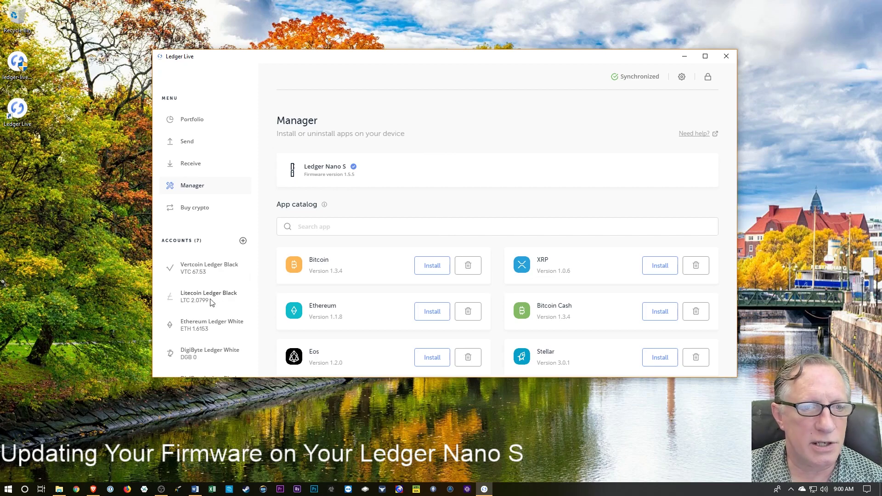
{"action": "scroll", "coordinate": [215, 299], "scroll_direction": "down", "scroll_amount": 2}
{"action": "scroll", "coordinate": [204, 339], "scroll_direction": "up", "scroll_amount": 2}
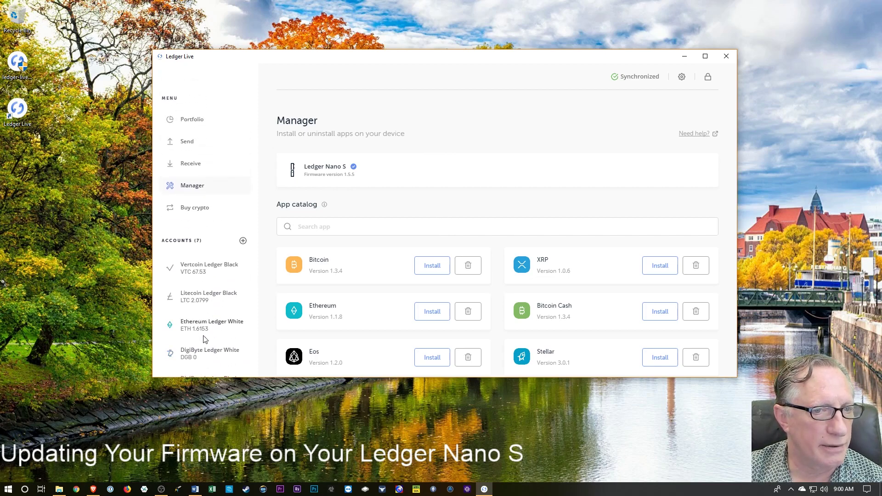
{"action": "scroll", "coordinate": [203, 294], "scroll_direction": "down", "scroll_amount": 2}
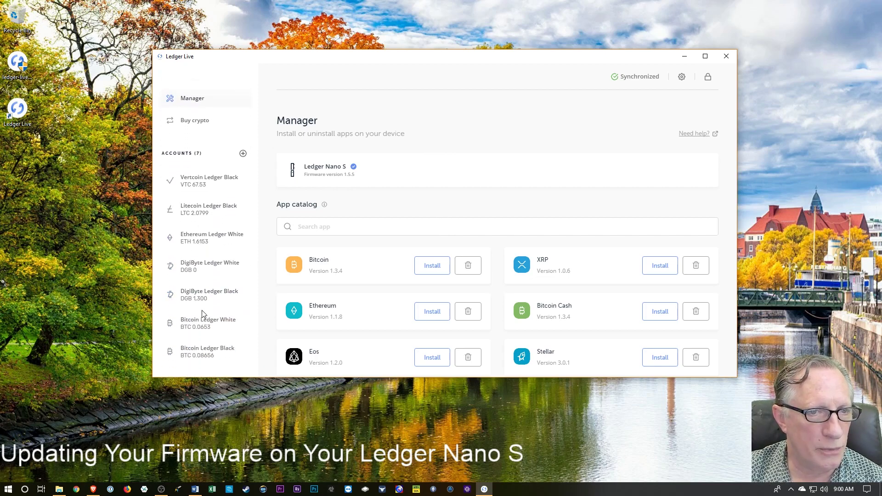
{"action": "scroll", "coordinate": [202, 312], "scroll_direction": "up", "scroll_amount": 2}
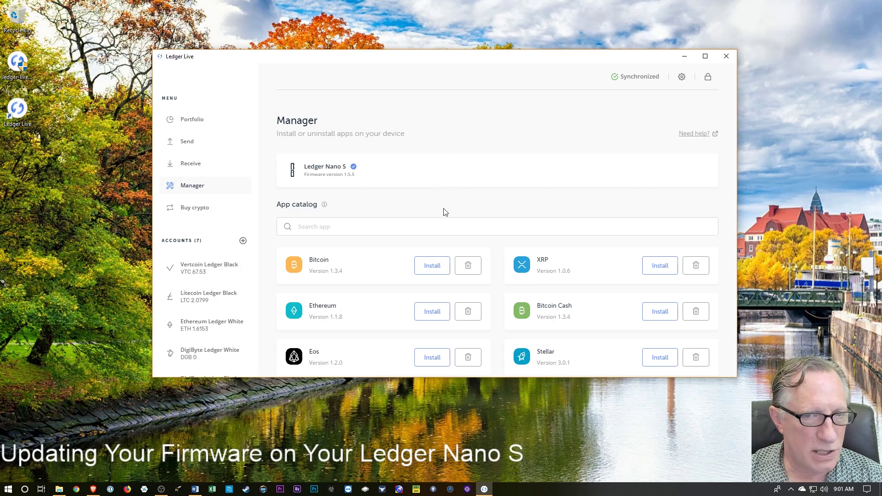
Step: Install the Bitcoin app, then the Ethereum app, dismissing each success message, and review the app catalog
{"action": "left_click", "coordinate": [433, 265]}
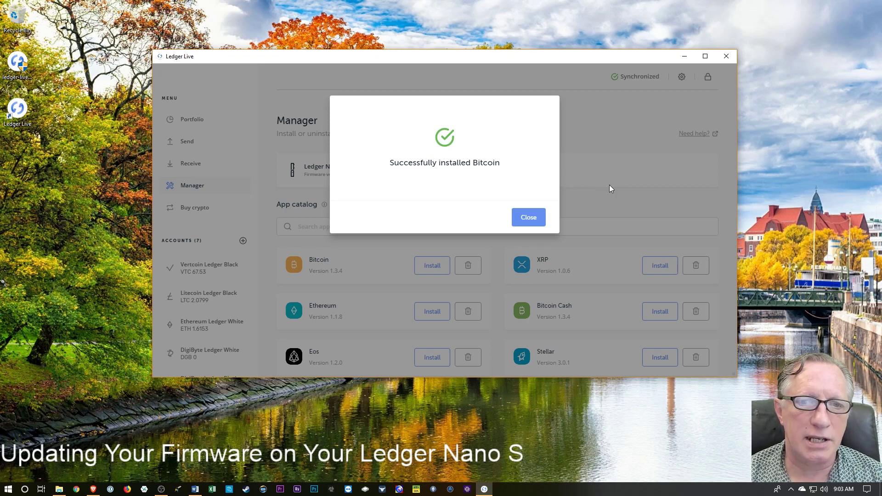
{"action": "left_click", "coordinate": [528, 218]}
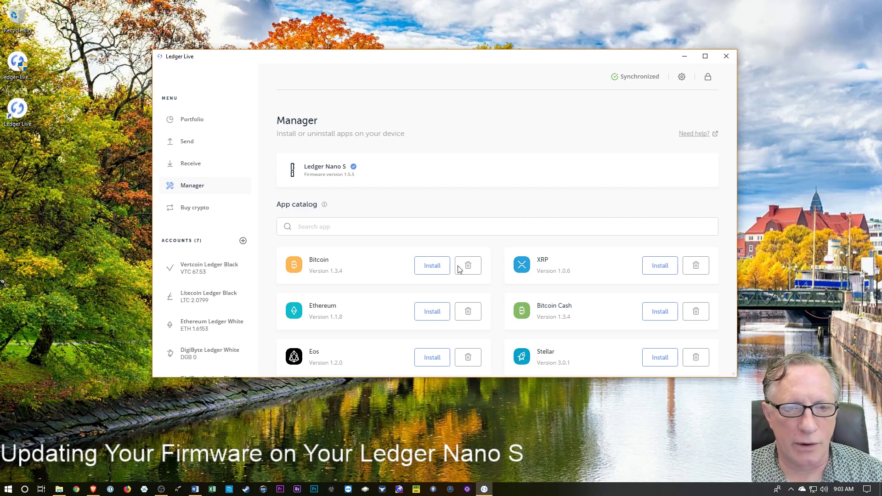
{"action": "left_click", "coordinate": [431, 312]}
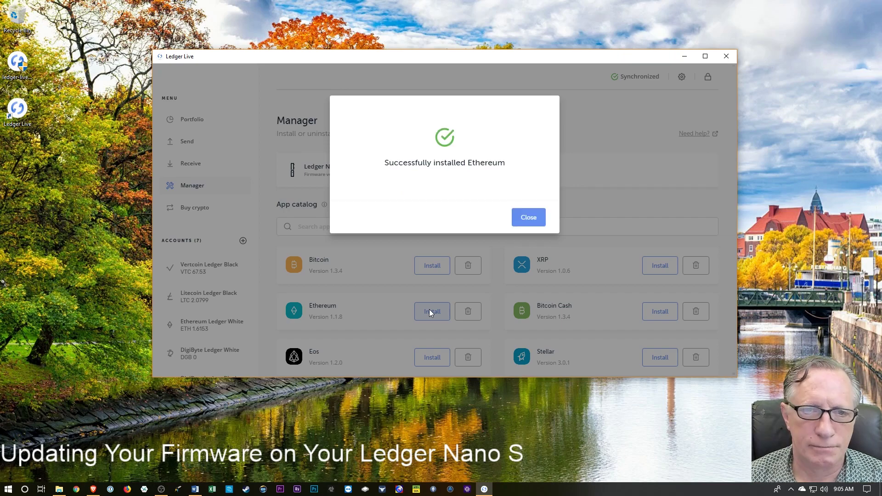
{"action": "left_click", "coordinate": [530, 214]}
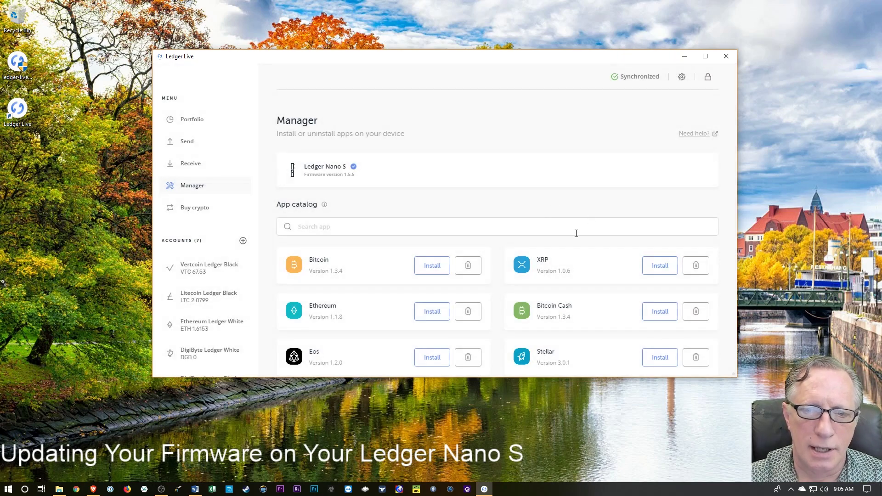
{"action": "scroll", "coordinate": [577, 235], "scroll_direction": "down", "scroll_amount": 4}
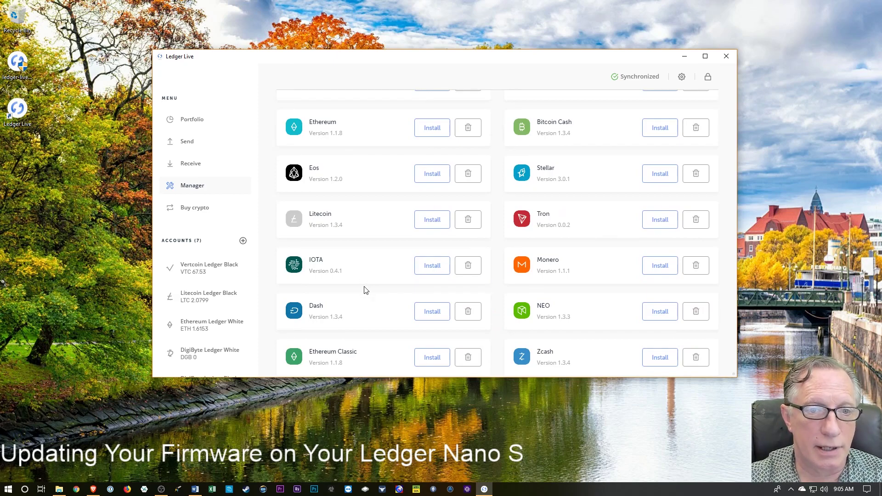
{"action": "scroll", "coordinate": [360, 291], "scroll_direction": "up", "scroll_amount": 1}
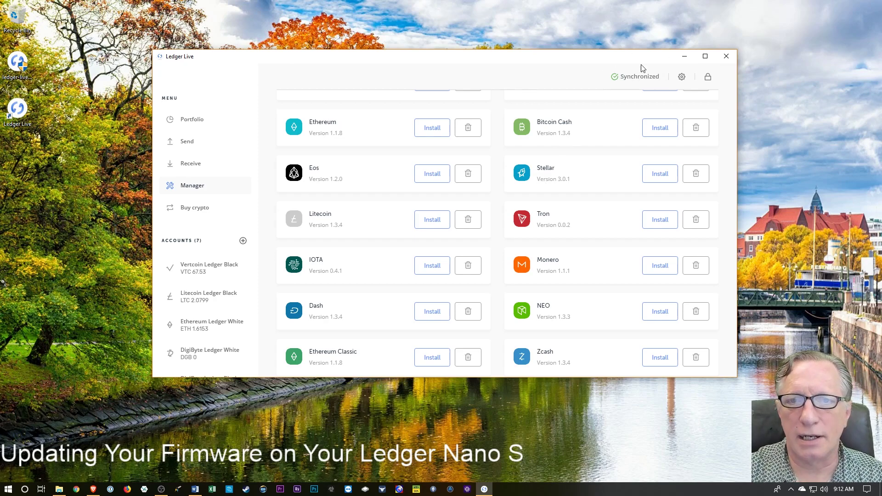
{"action": "scroll", "coordinate": [565, 169], "scroll_direction": "up", "scroll_amount": 4}
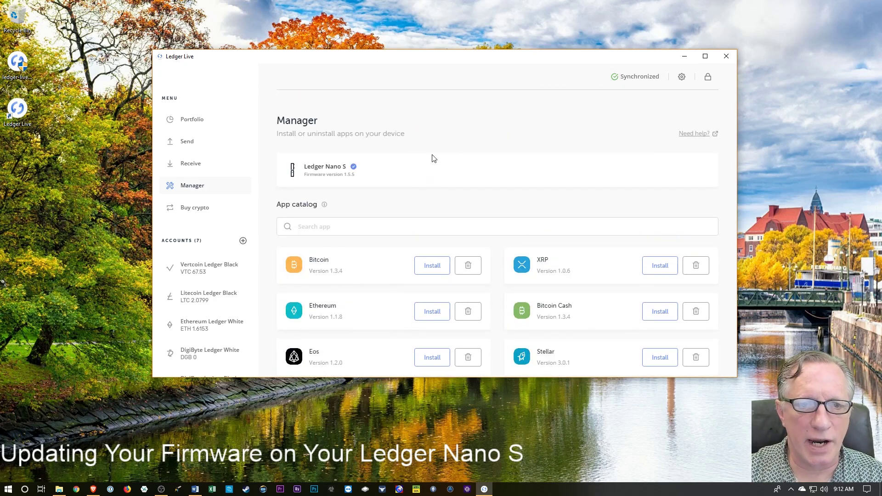
{"action": "scroll", "coordinate": [208, 232], "scroll_direction": "down", "scroll_amount": 2}
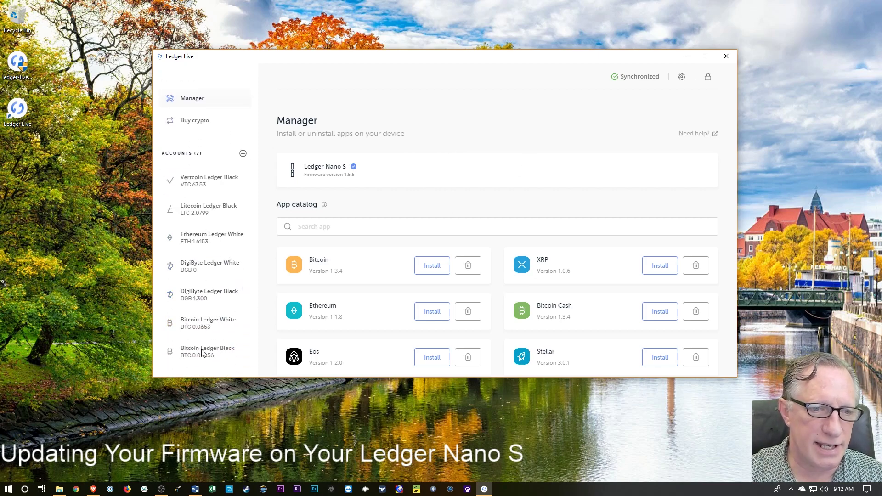
Step: Open the Bitcoin Ledger White account from the sidebar to confirm its BTC 0.06530355 balance
{"action": "left_click", "coordinate": [200, 326]}
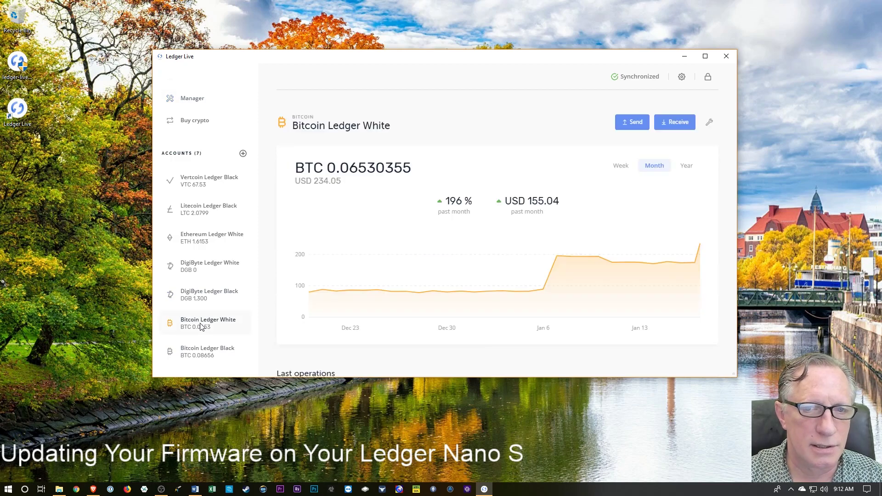